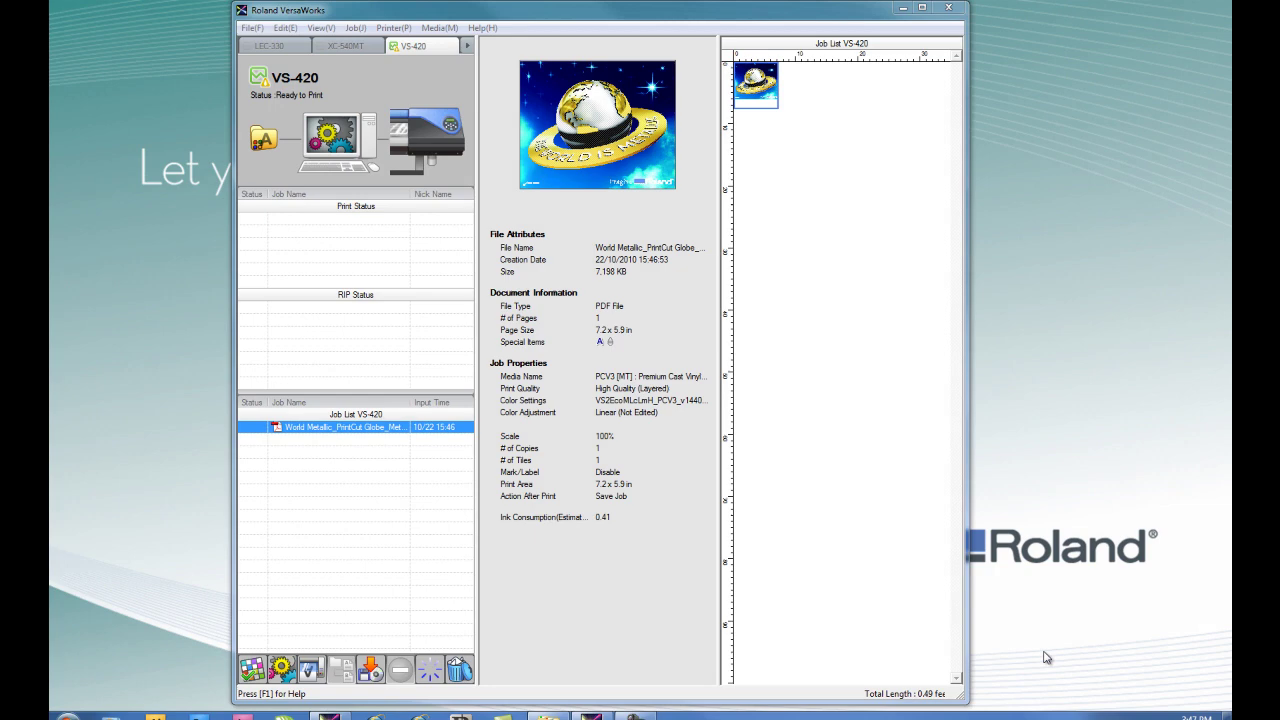
Step: Maximize the VersaWorks window so the VS-420 queue, job details and preview fill the screen
click(925, 10)
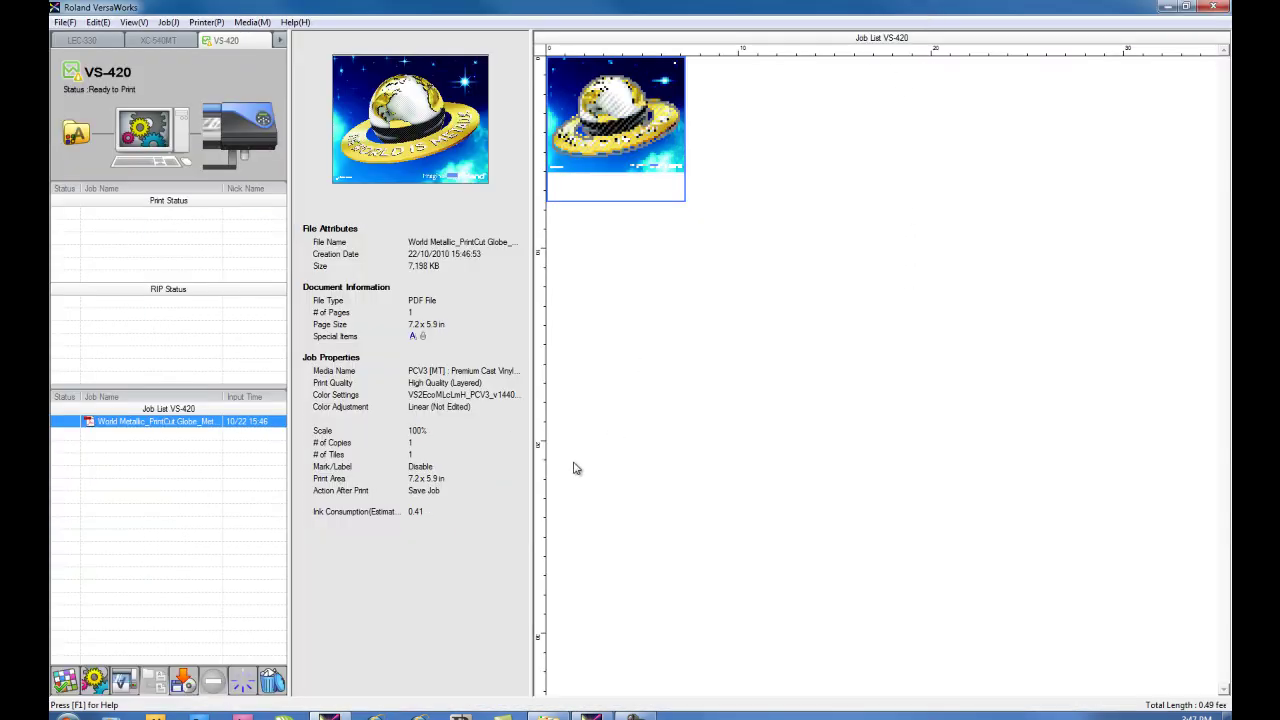
Step: In the globe job's settings, scale the decal from 7.24 to 6 in wide (82.76%, 4.96 in high)
double_click(119, 427)
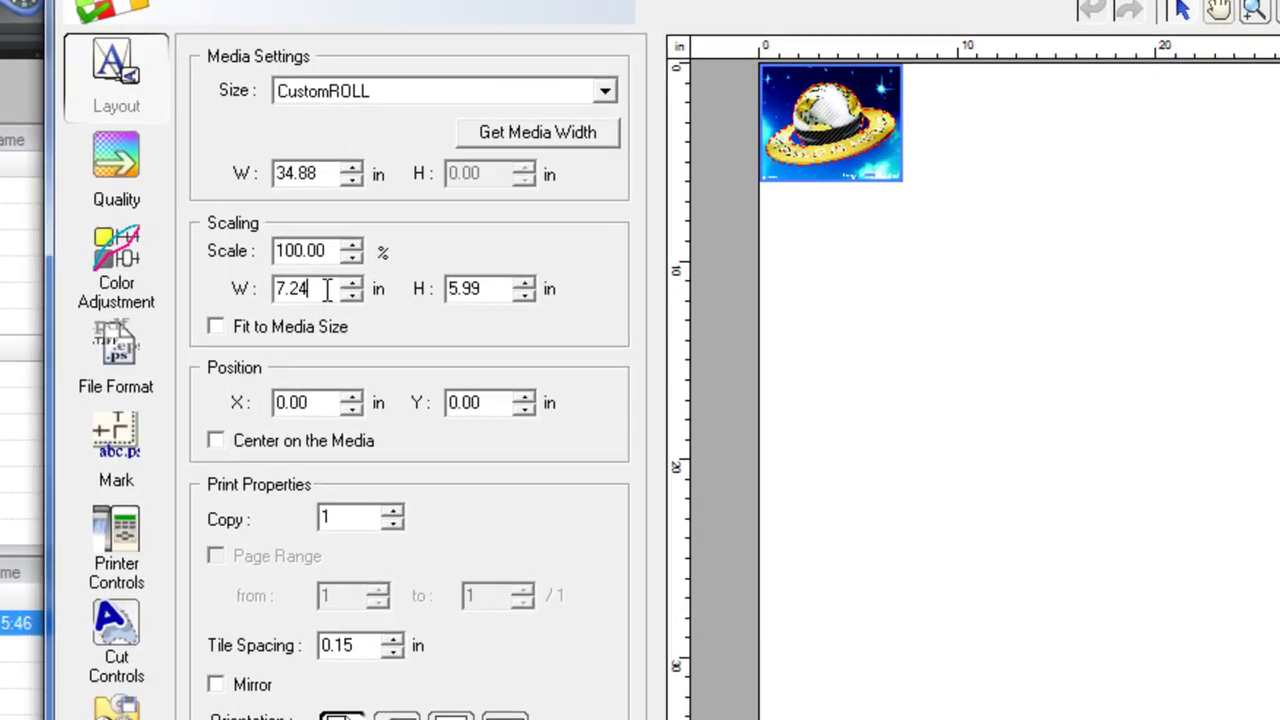
drag(303, 220, 261, 209)
text(6)
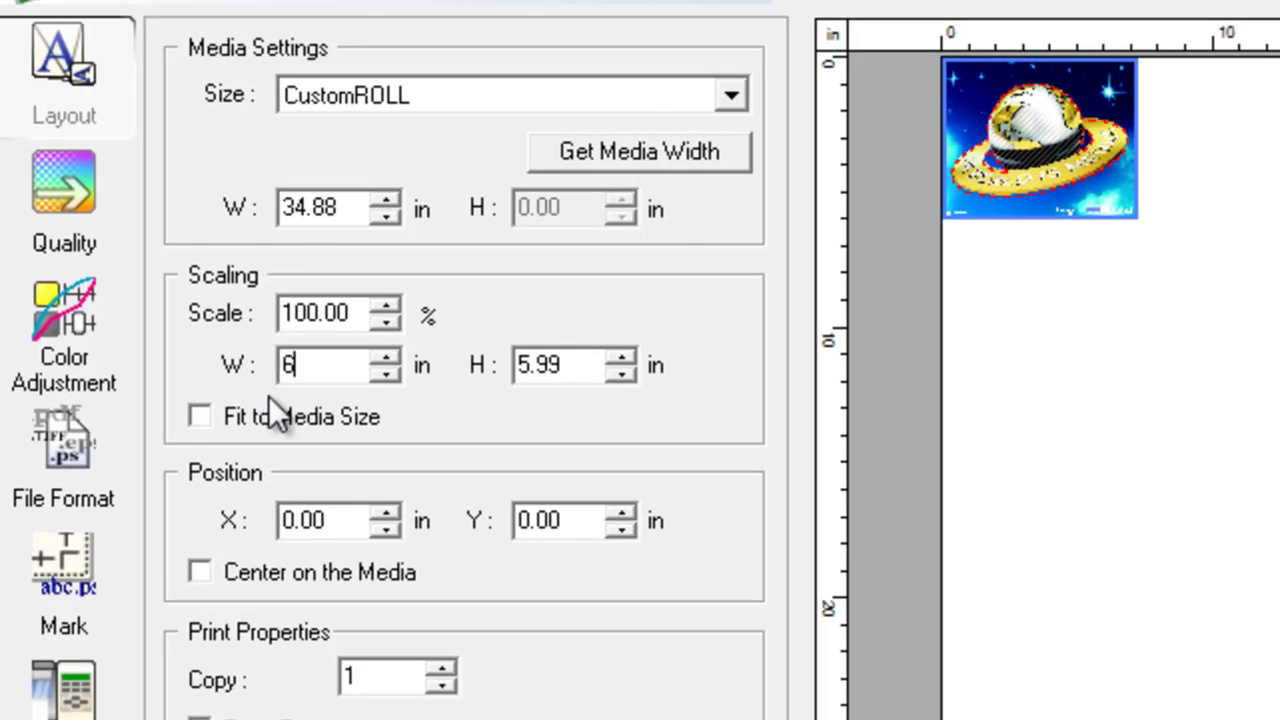
key(Return)
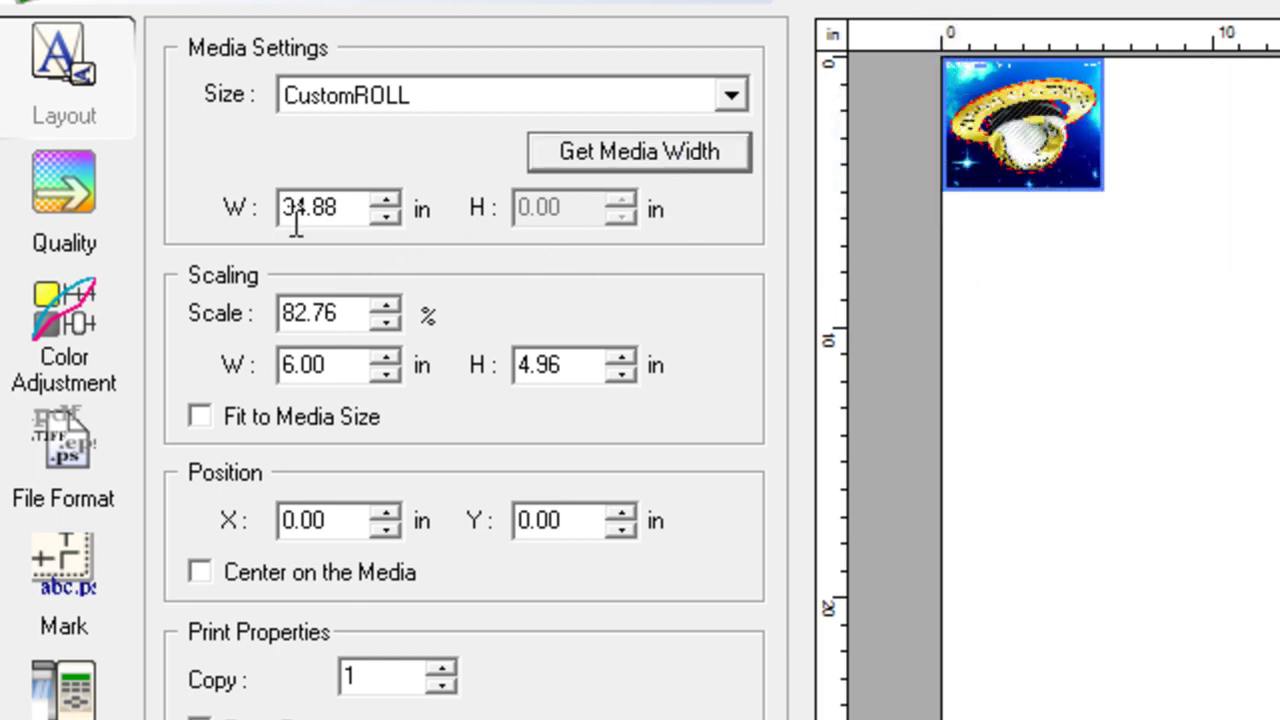
drag(352, 215, 293, 213)
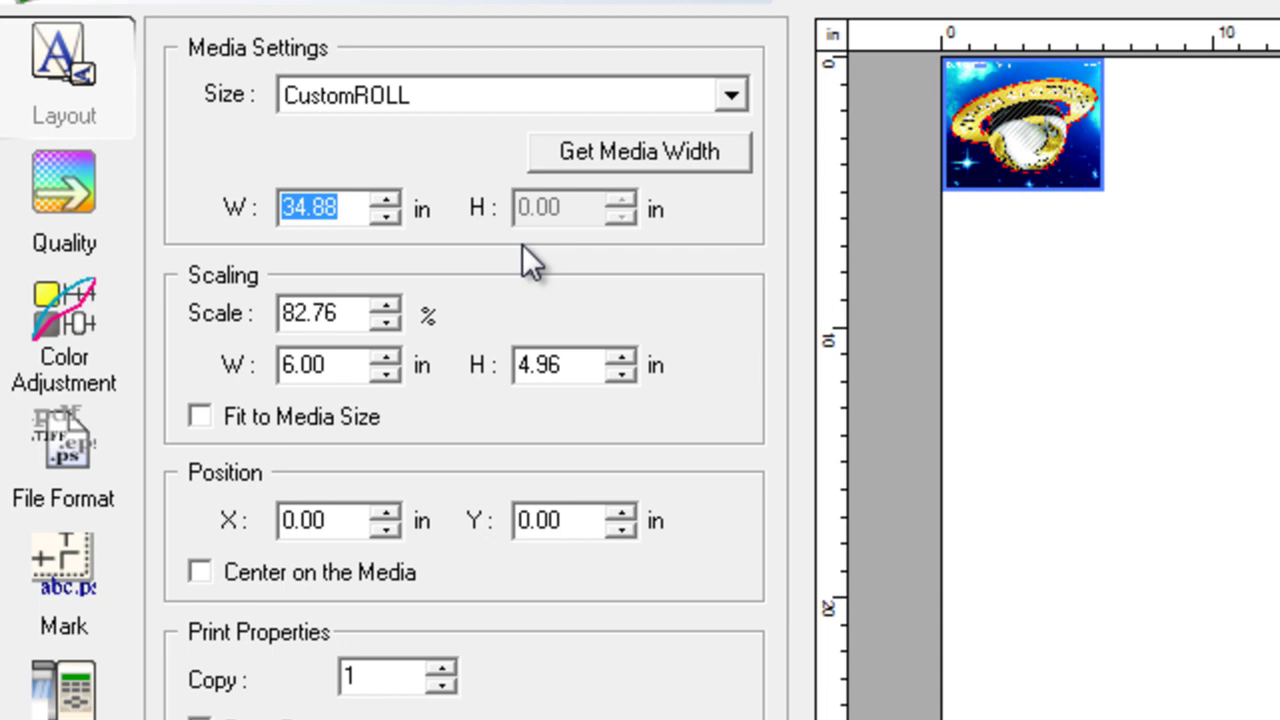
Step: Switch the media size to CustomCUT and change it from 41.18 x 104.00 to 34.88 x 13 in
click(735, 101)
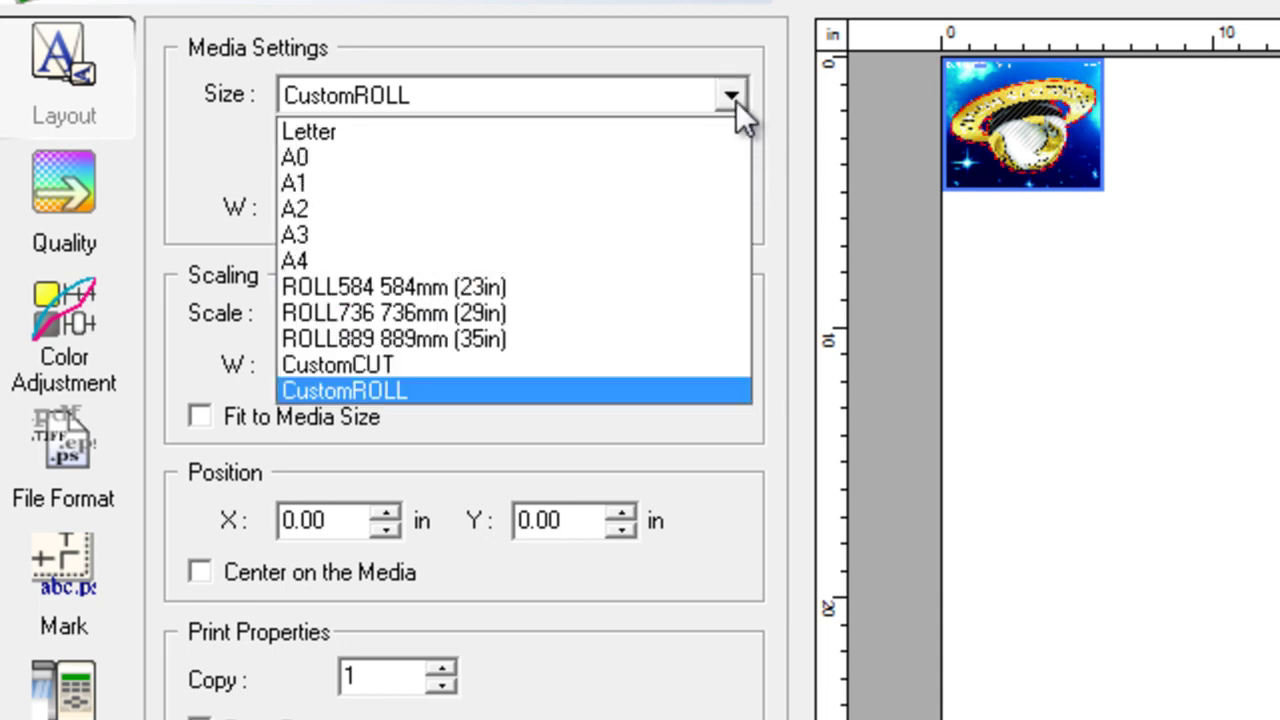
click(740, 356)
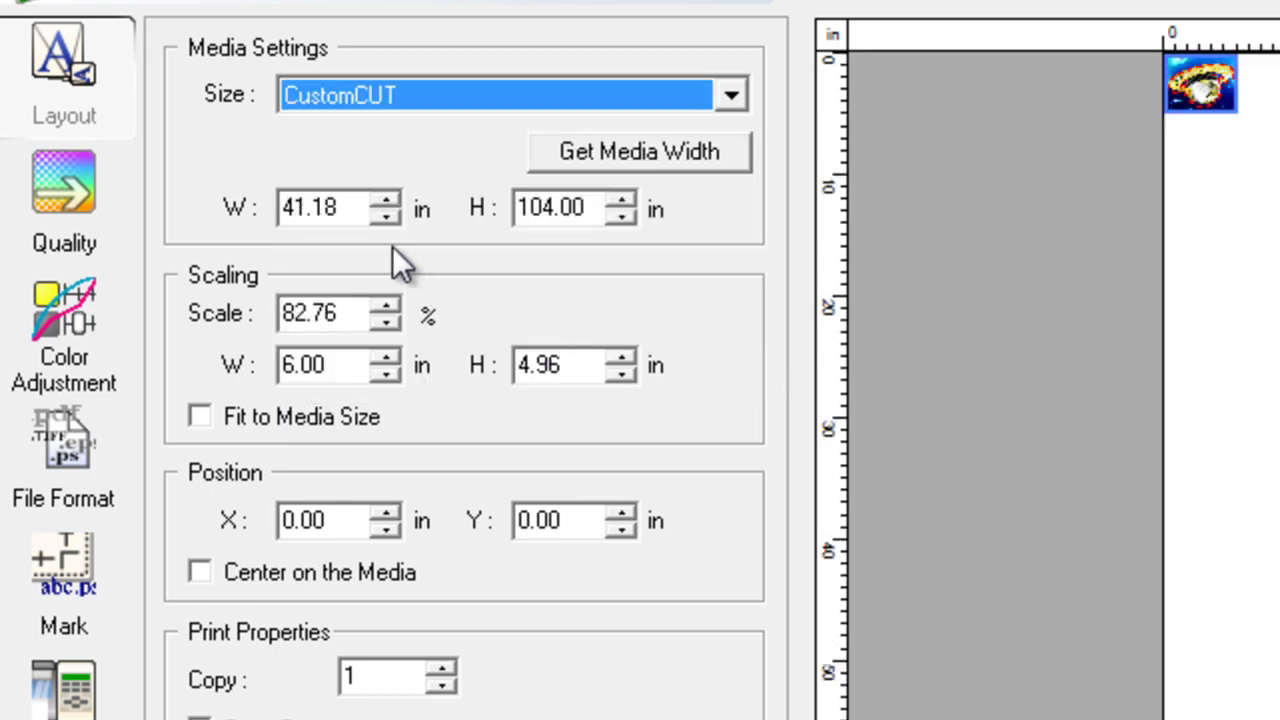
drag(358, 208, 210, 218)
text(34.88)
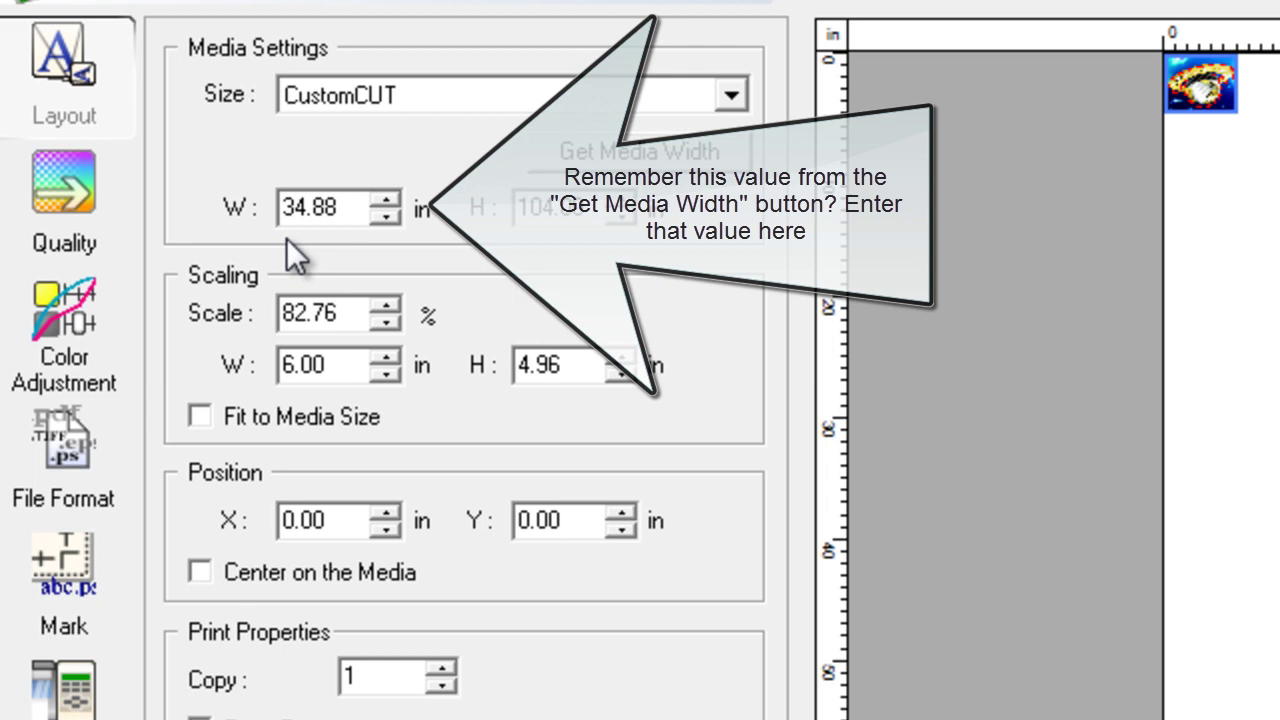
drag(597, 213, 480, 225)
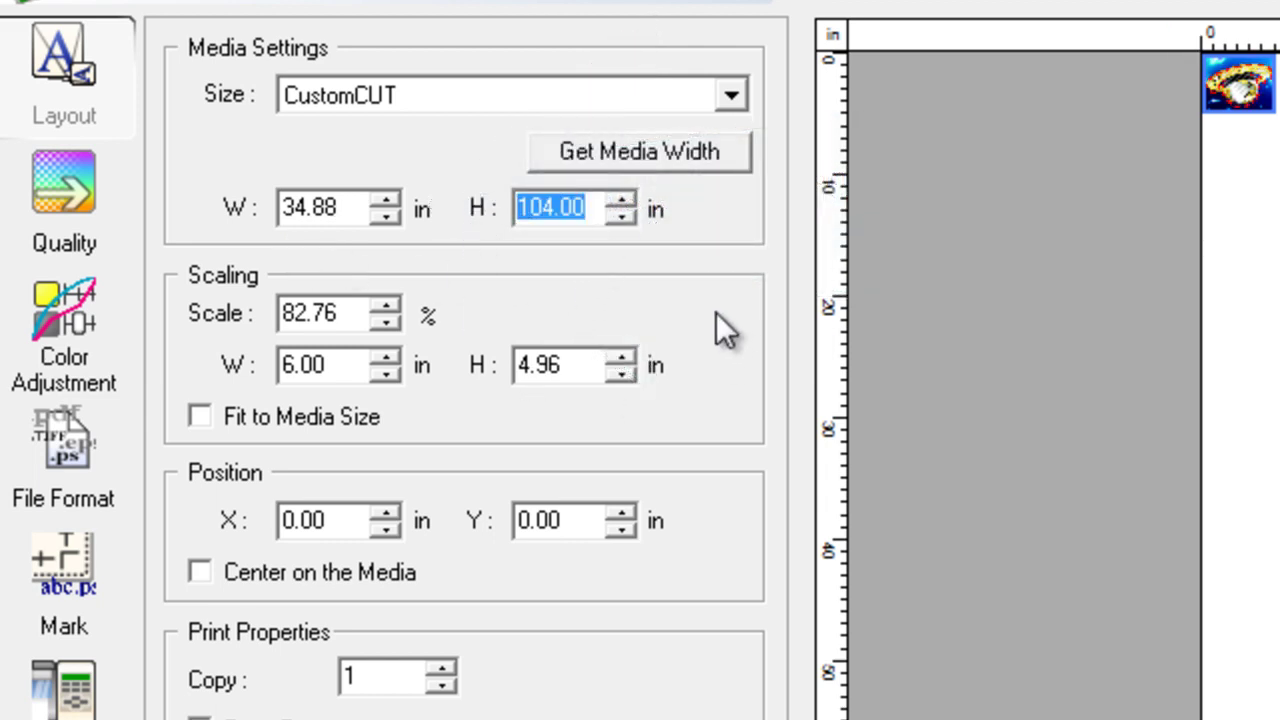
text(13)
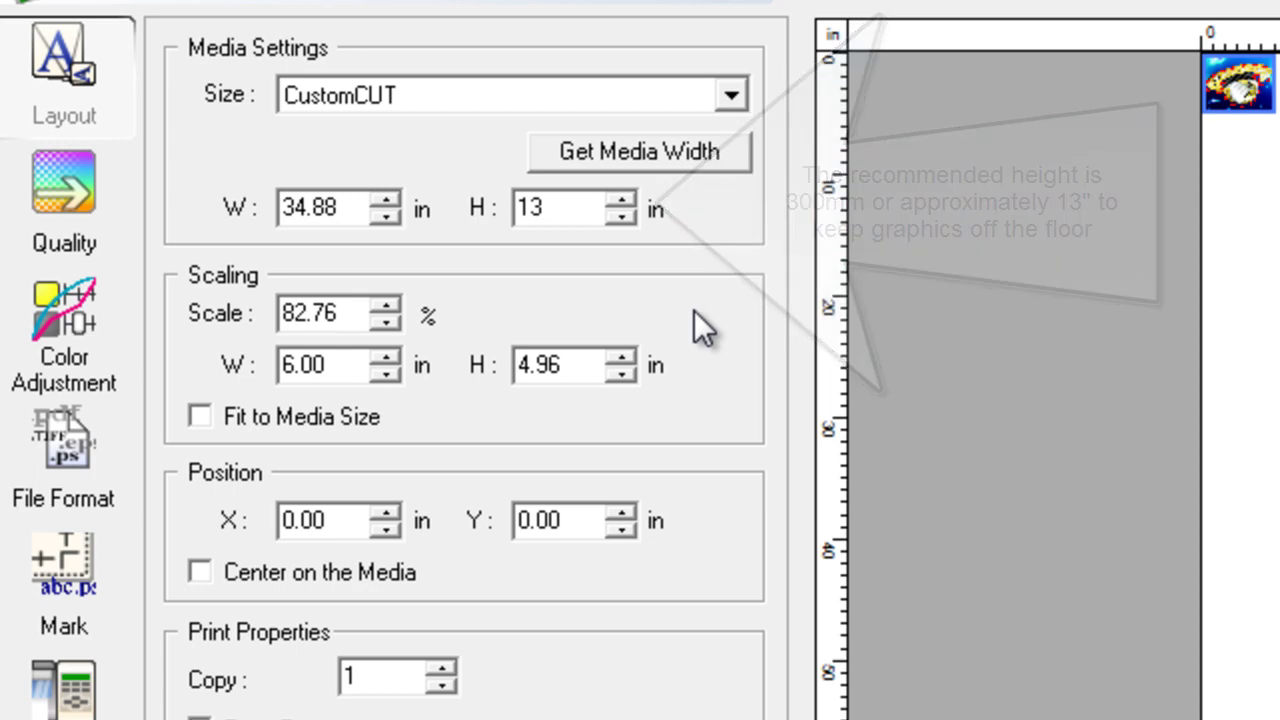
key(Return)
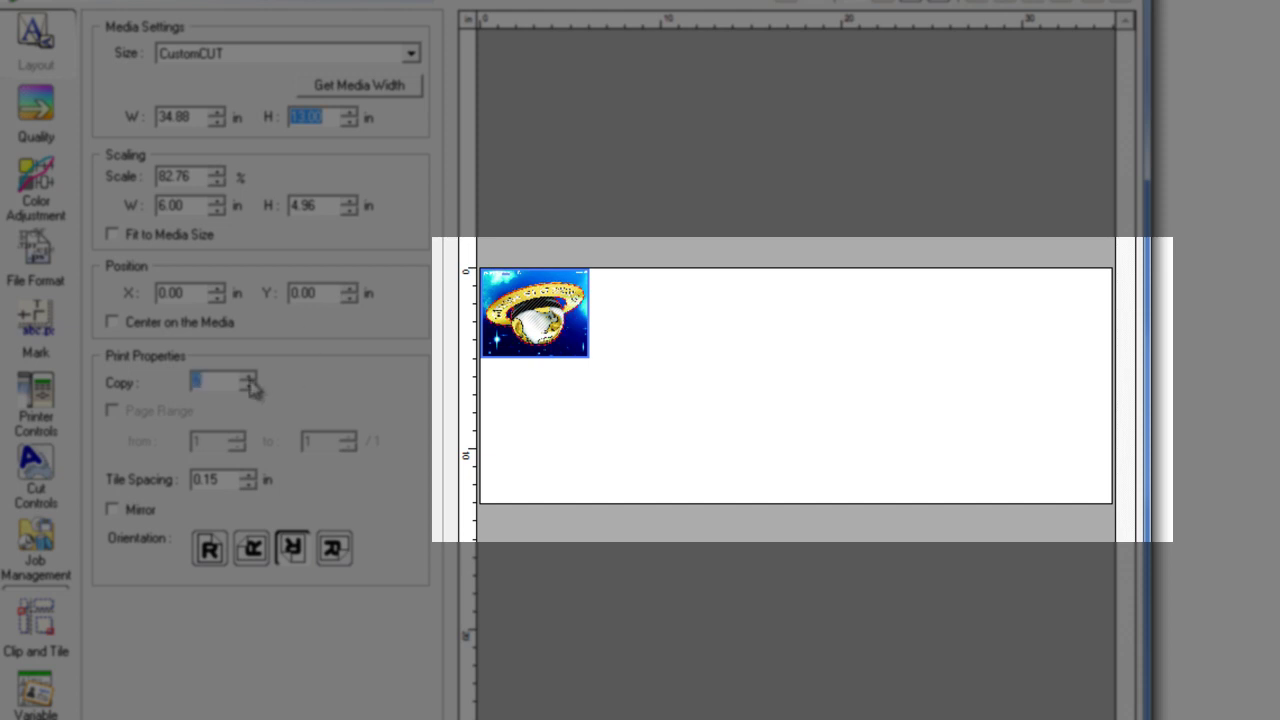
Step: Raise the globe decal's copy count to 10
click(250, 382)
click(250, 382)
click(250, 382)
click(250, 382)
click(250, 382)
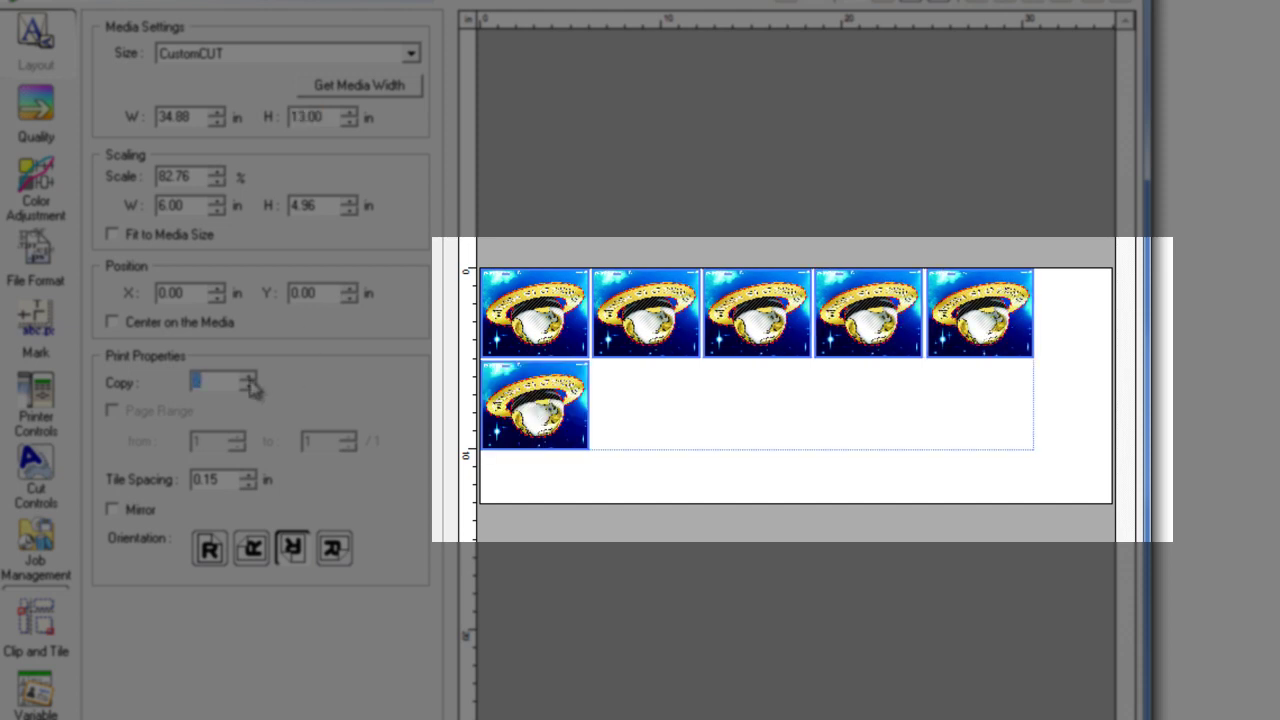
click(250, 382)
click(250, 382)
click(250, 382)
click(250, 382)
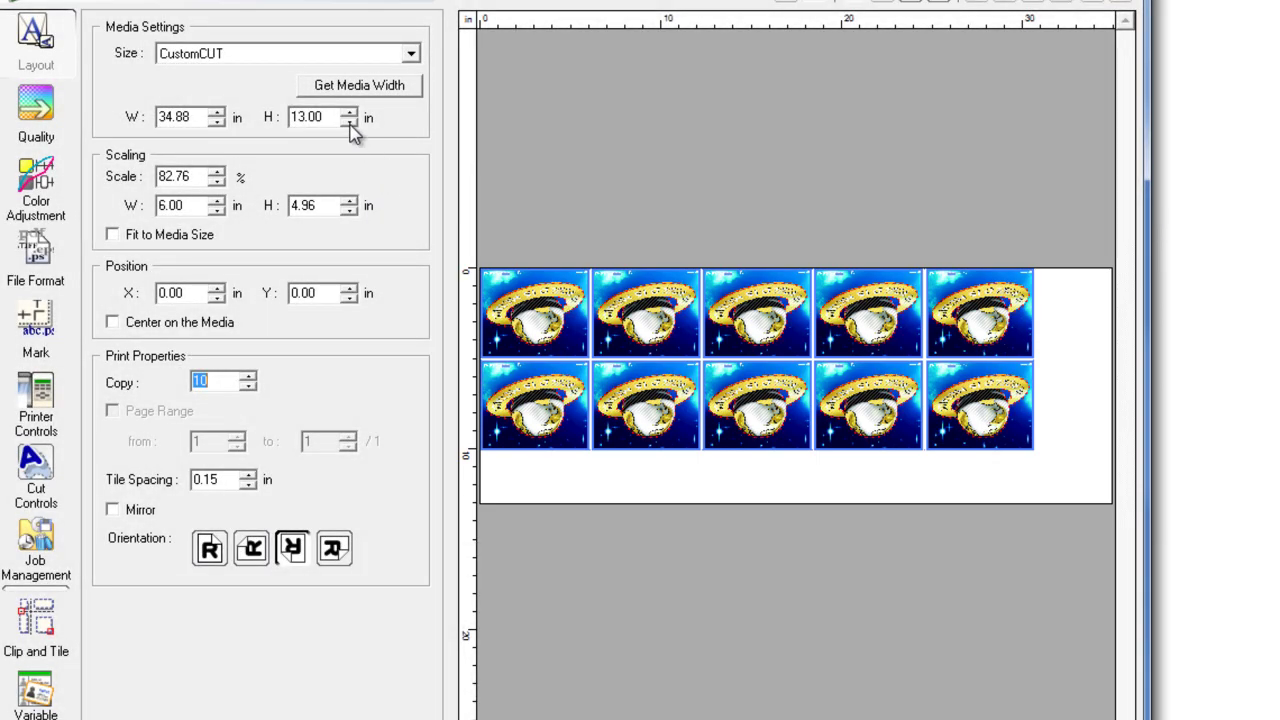
Step: Lower the media height step by step from 13.00 to 10.25 in
click(349, 122)
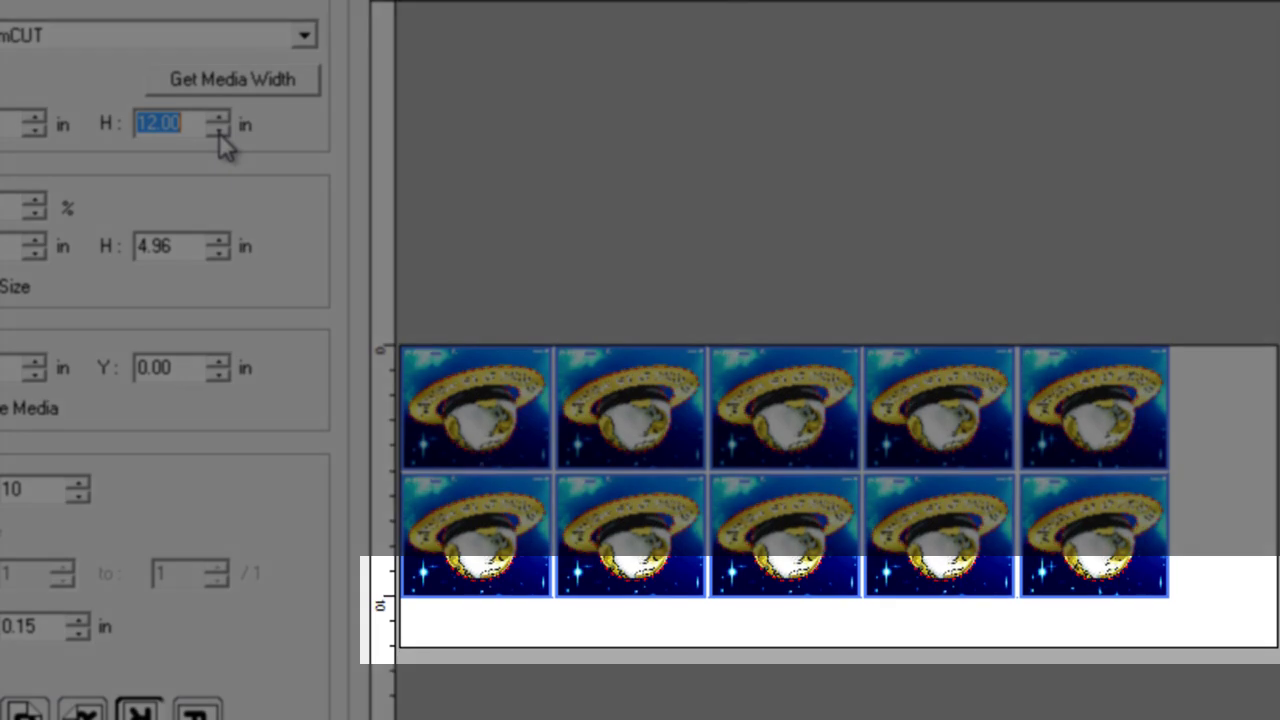
click(218, 131)
click(218, 131)
click(218, 131)
click(218, 131)
click(218, 131)
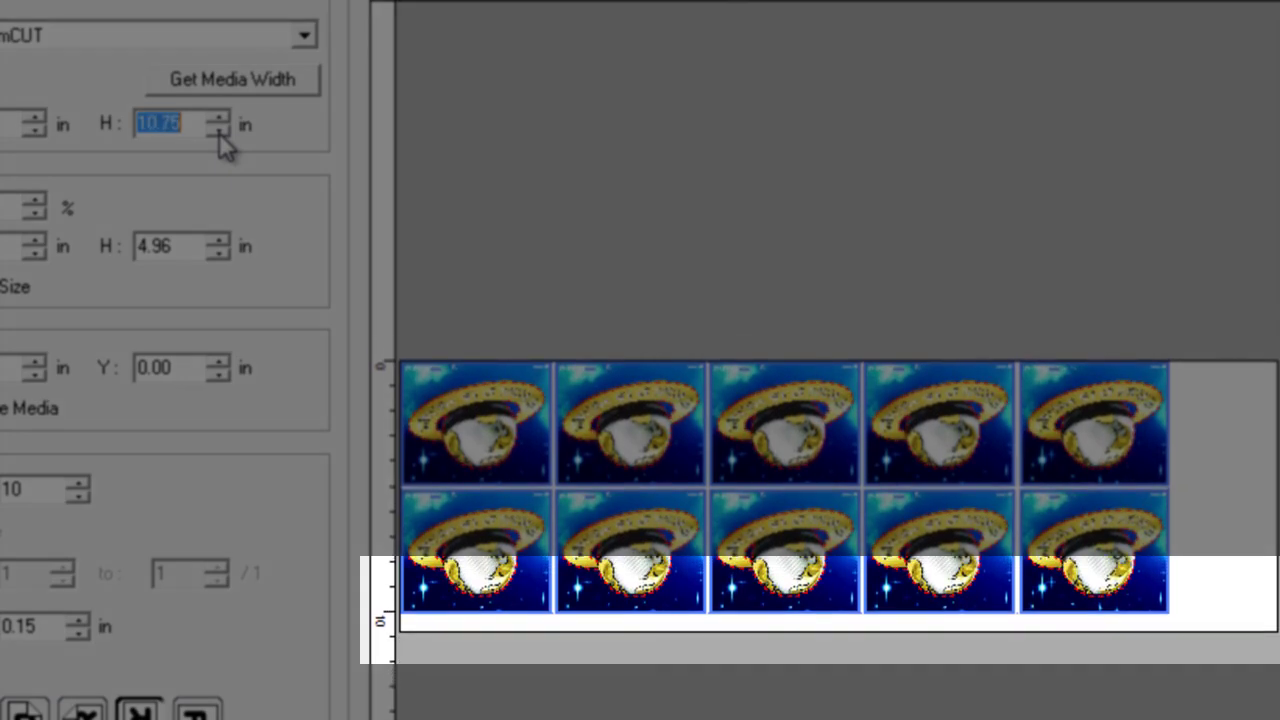
click(218, 130)
click(218, 130)
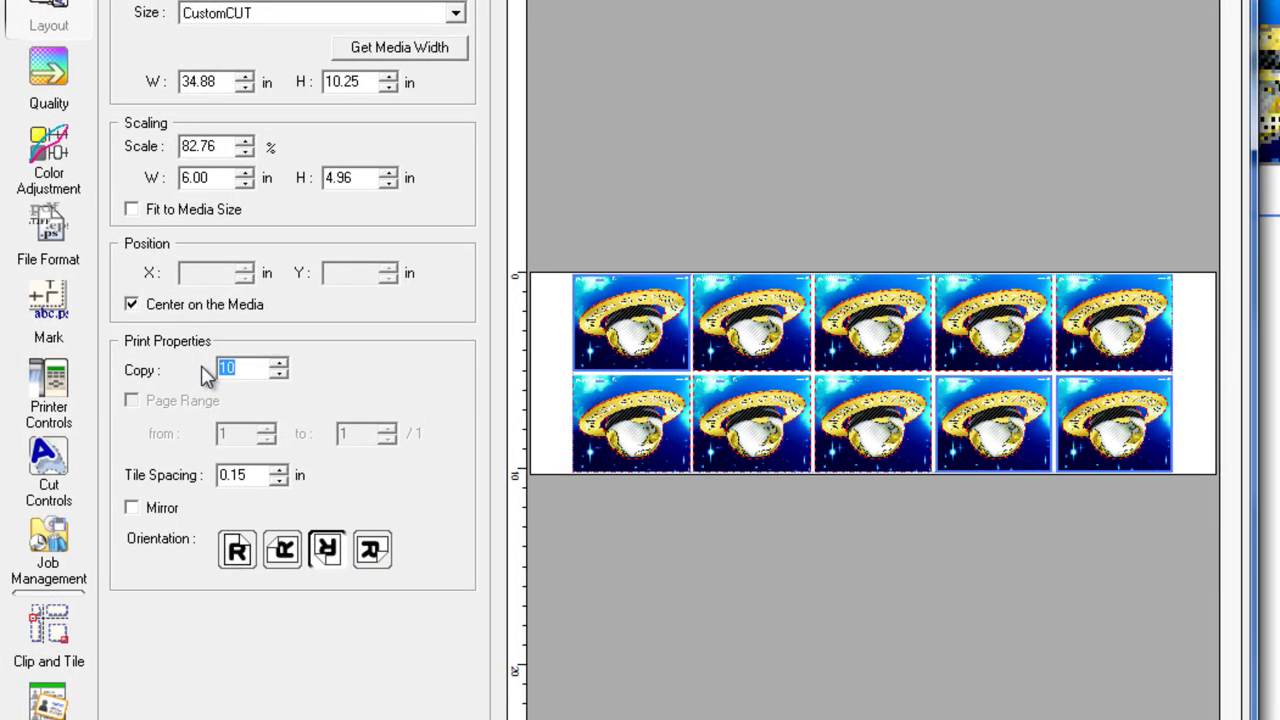
Step: Set 250 copies, check the preview shows 25 pages, and apply the job settings with OK
text(2)
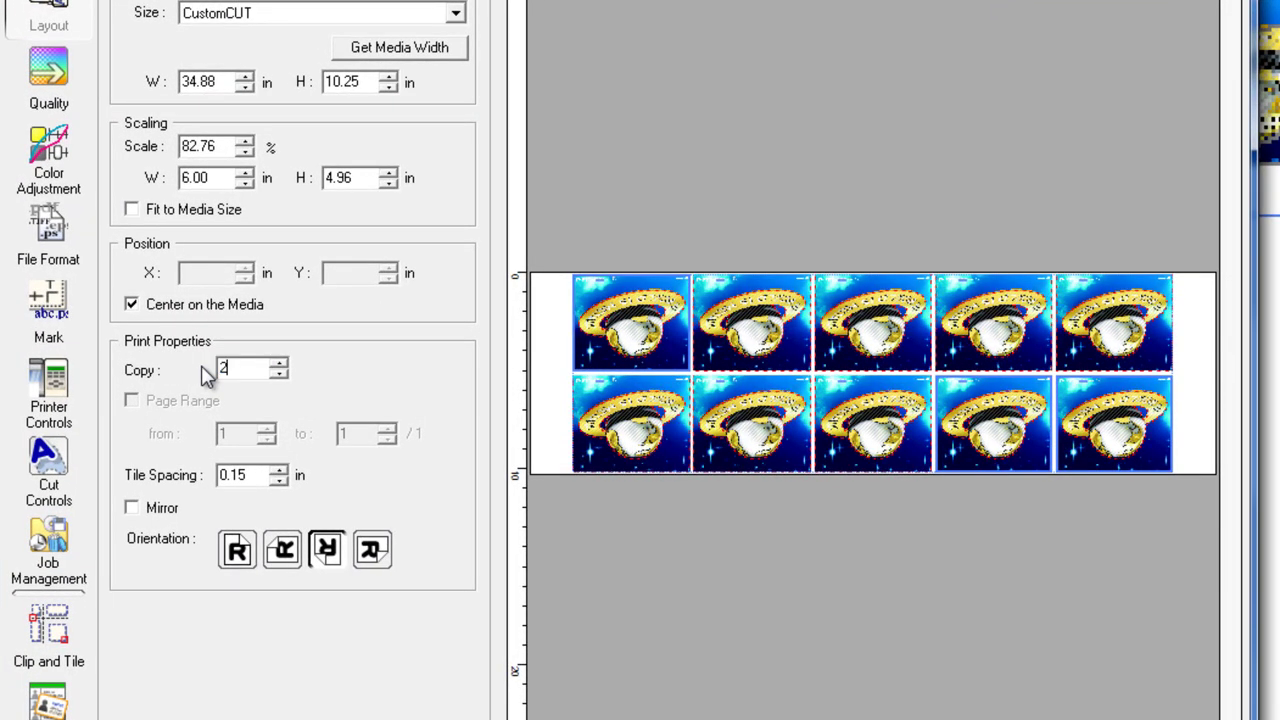
text(50)
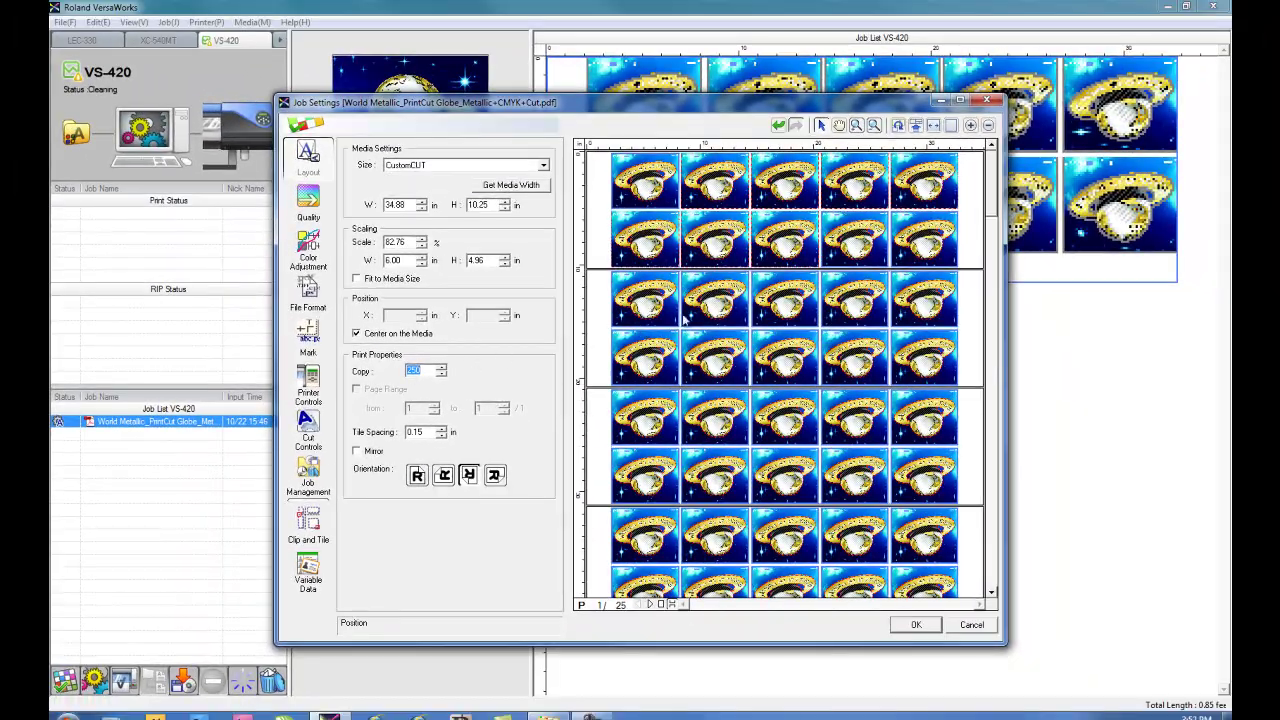
mouse_move(990, 197)
mouse_down()
mouse_move(1000, 572)
mouse_move(996, 191)
mouse_up()
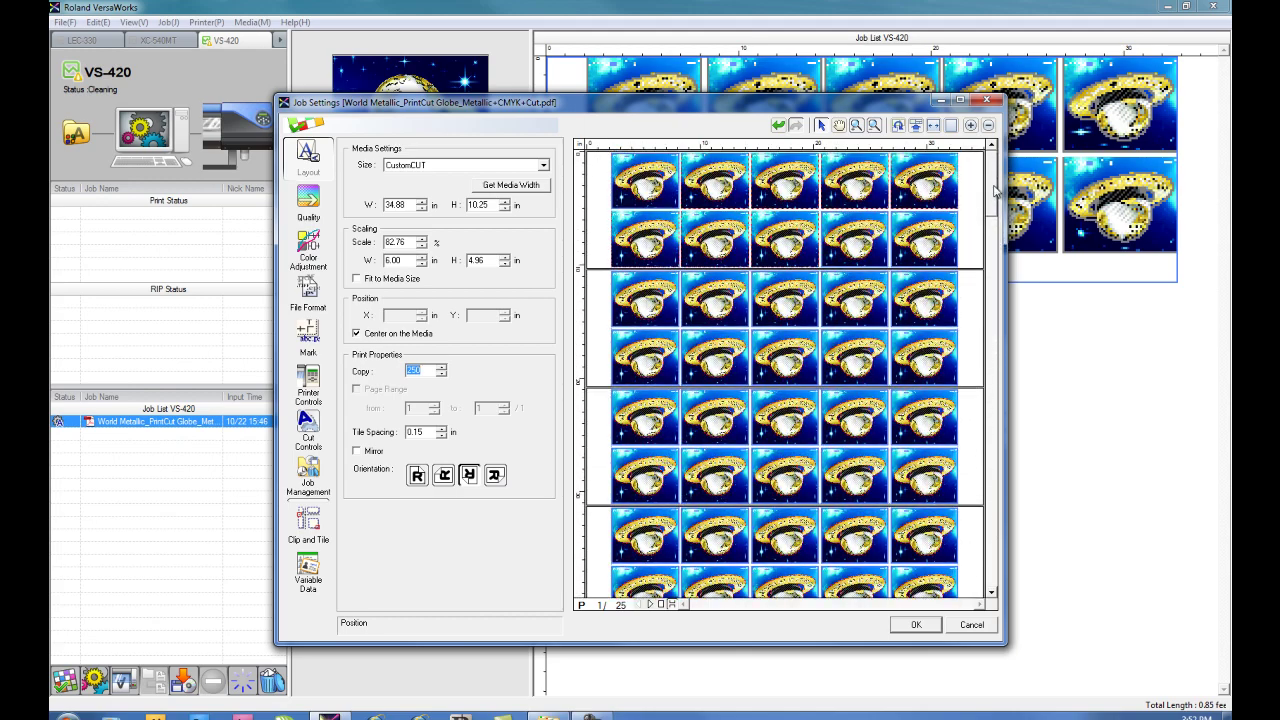
click(916, 625)
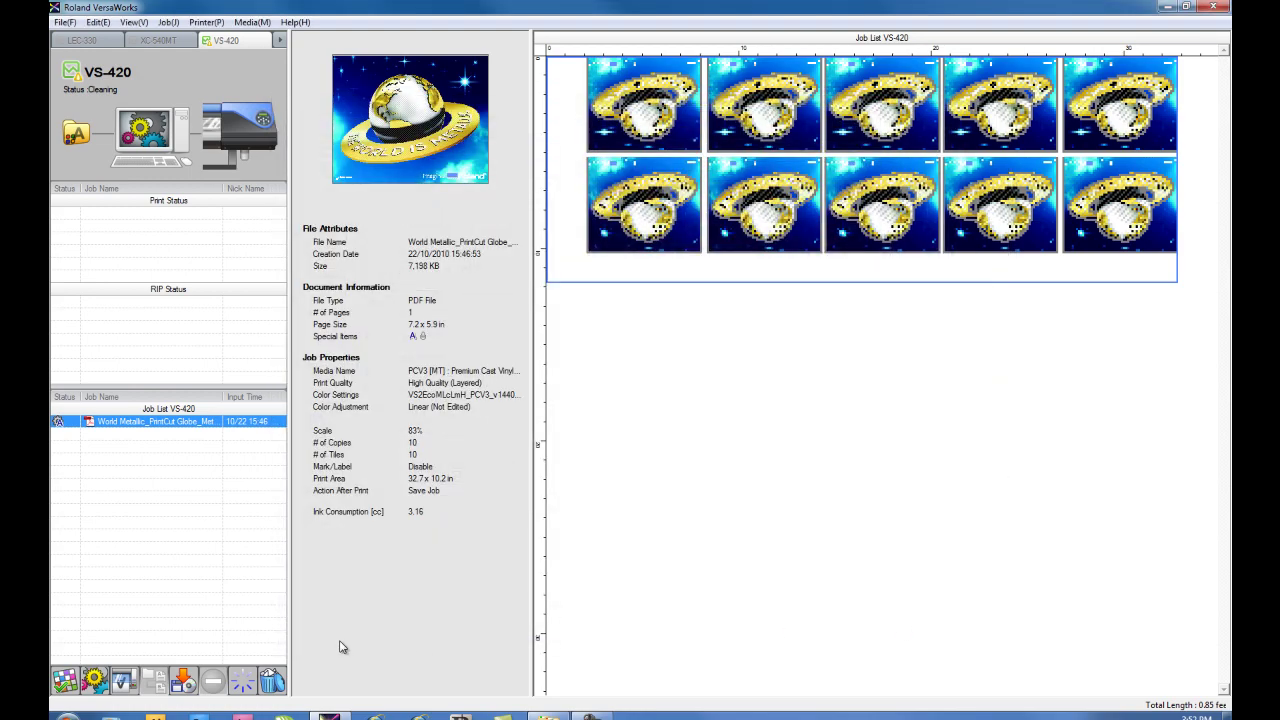